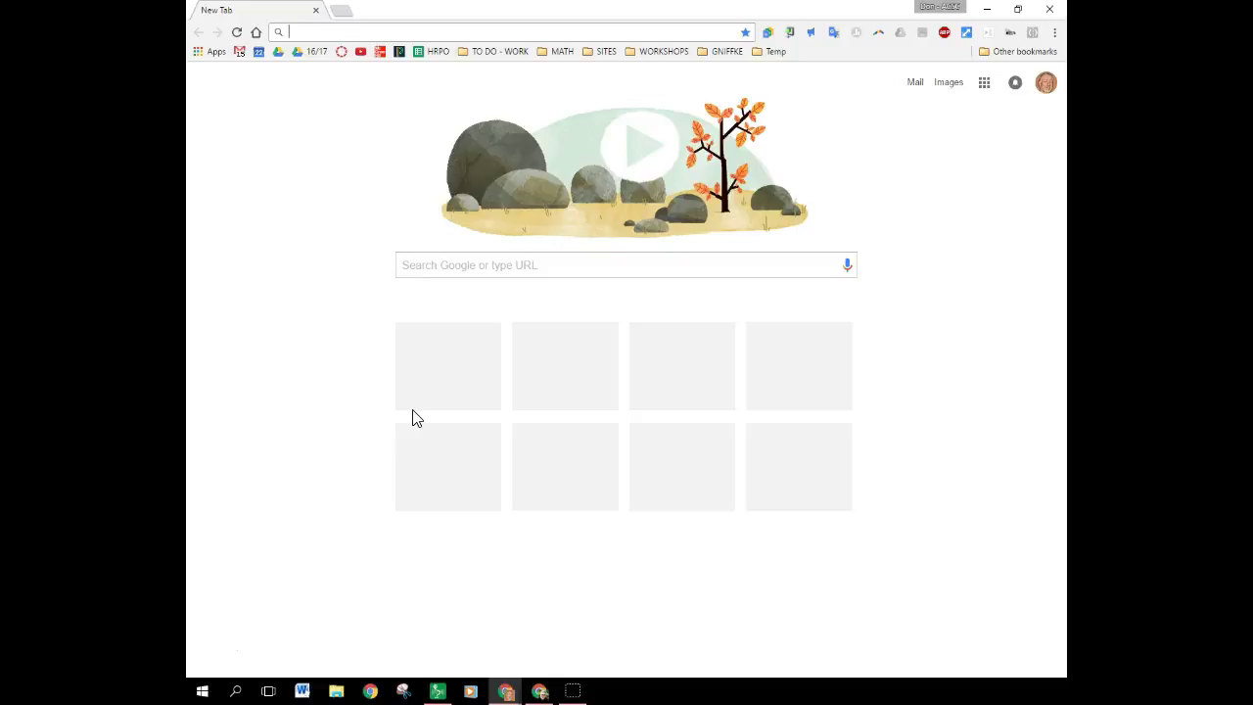
Create a blank Untitled Google document from the Quick Create extension's Document option.
left_click(770, 34)
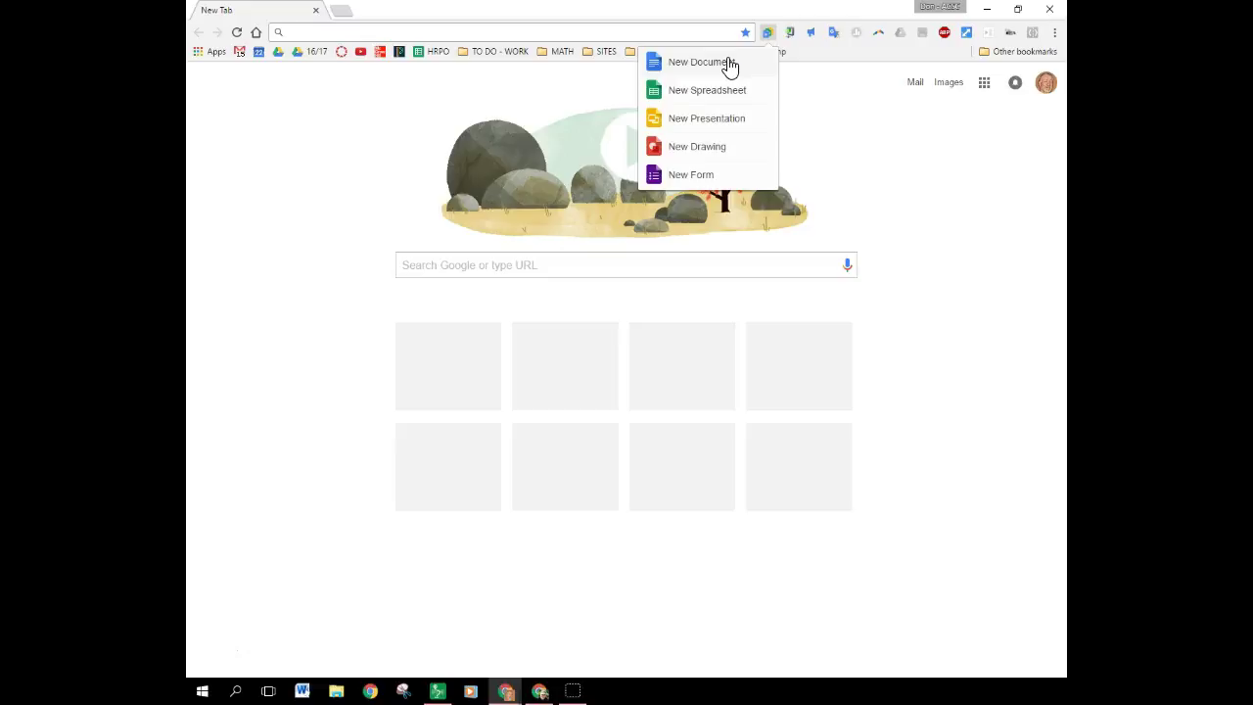
left_click(729, 65)
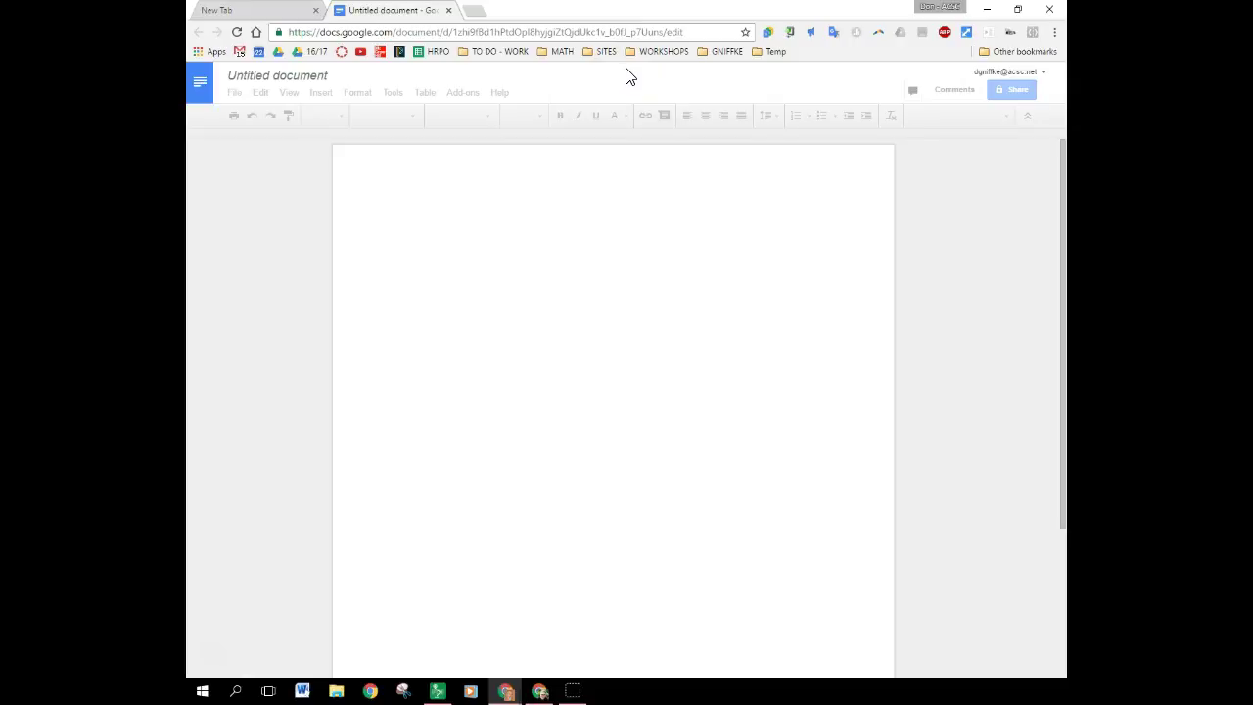
Open a new tab and go through the Apps page to the Chrome Web Store.
left_click(473, 9)
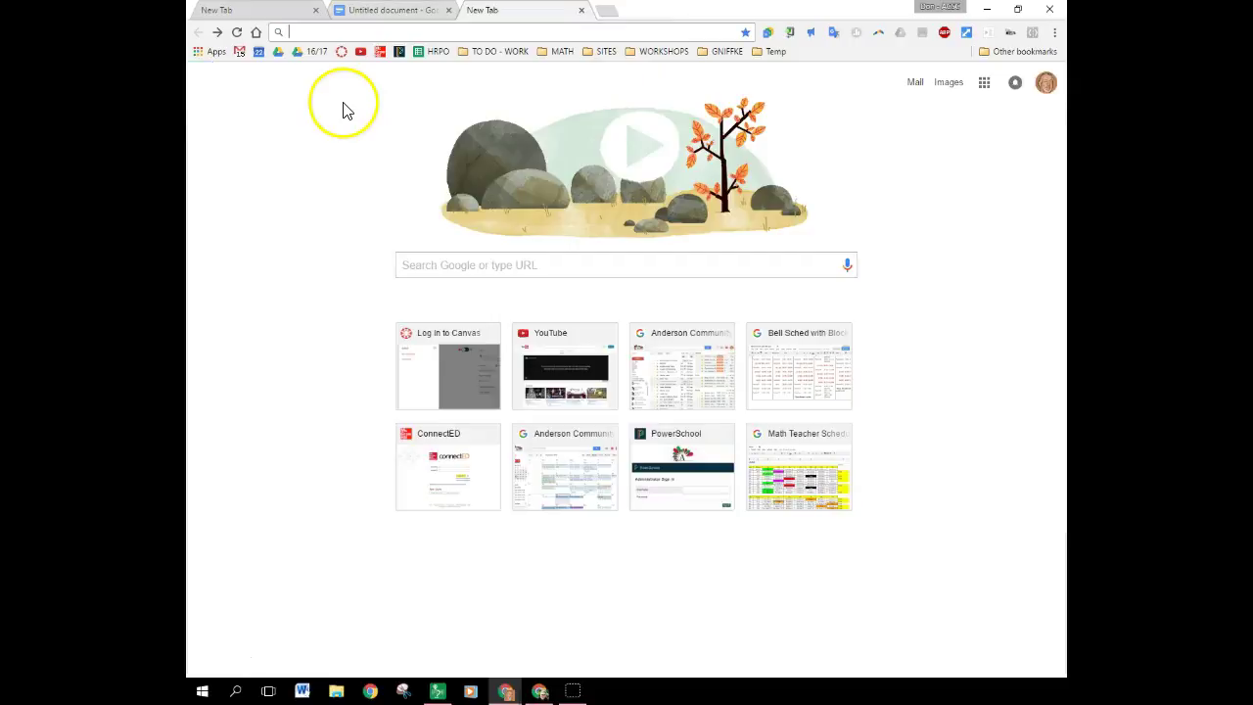
left_click(203, 57)
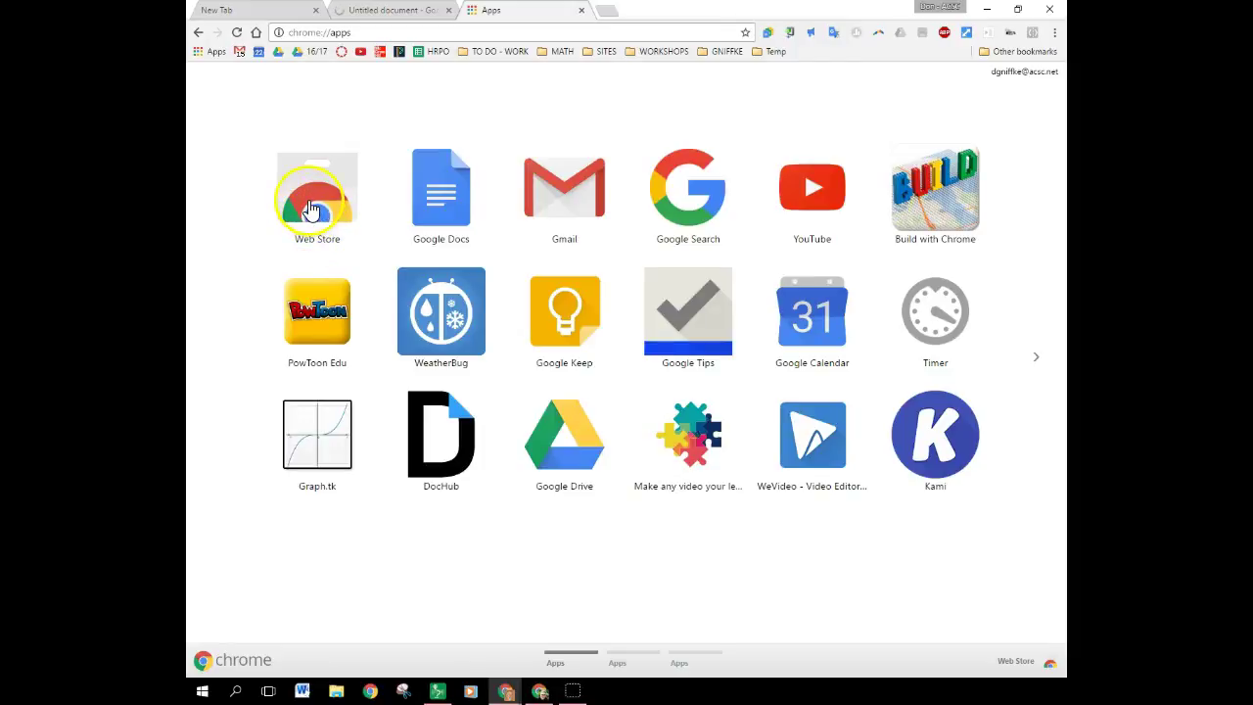
left_click(311, 209)
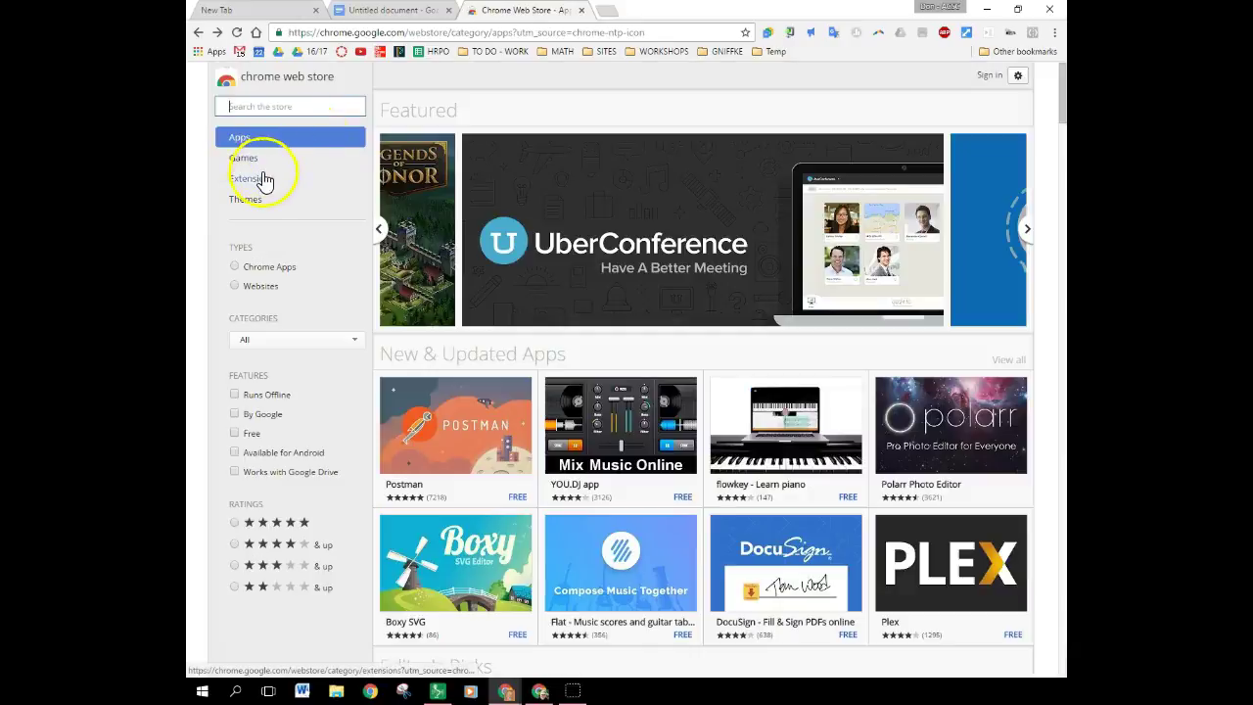
Search the store's extensions for 'Docs quick create', then close the Web Store tab.
left_click(262, 179)
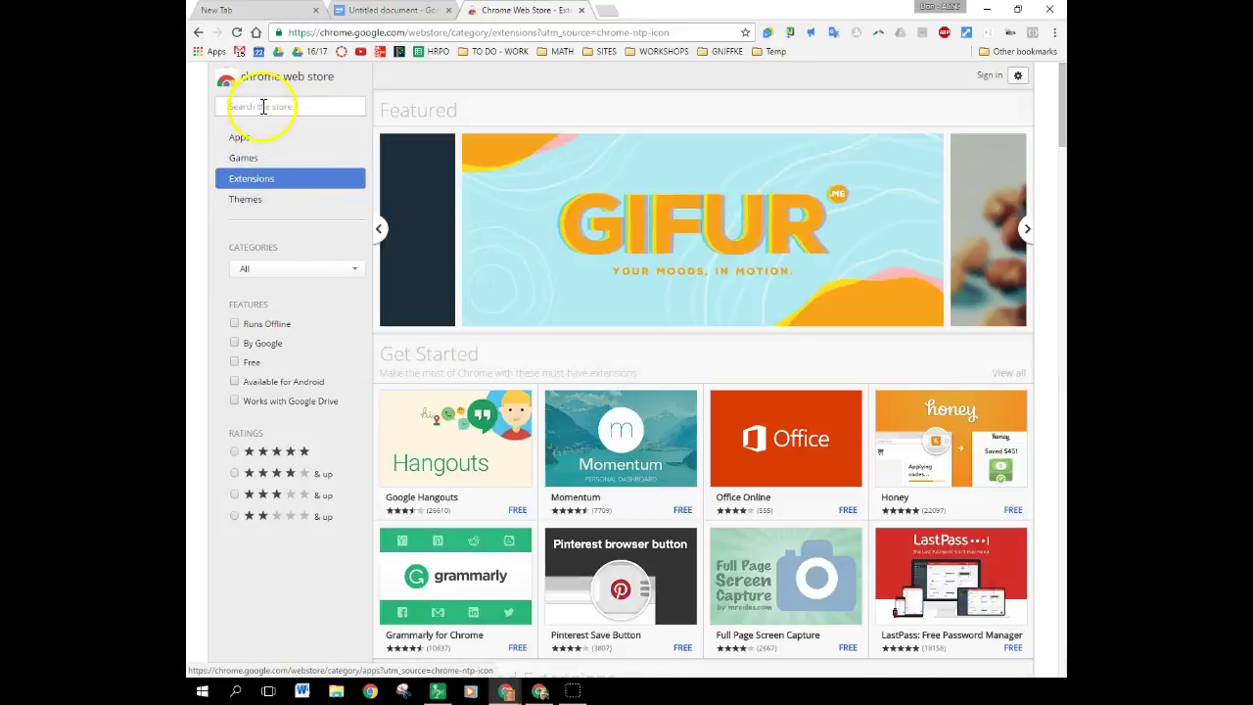
left_click(262, 106)
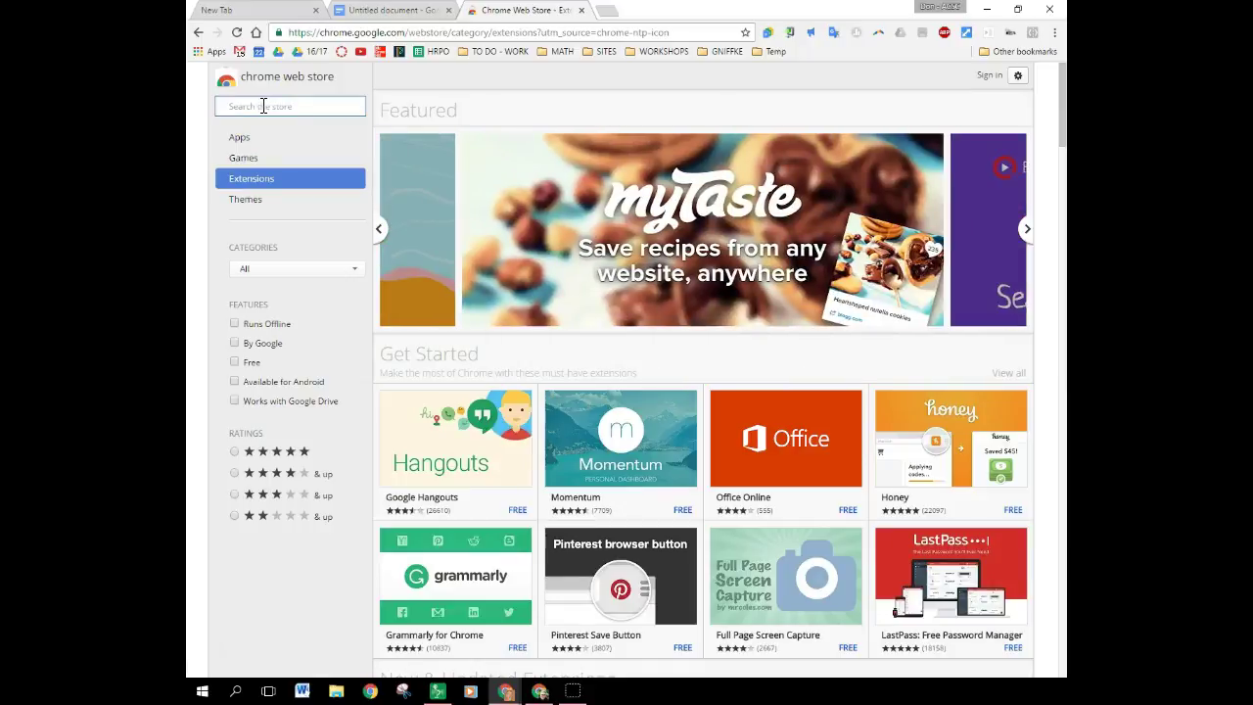
type("Docs ")
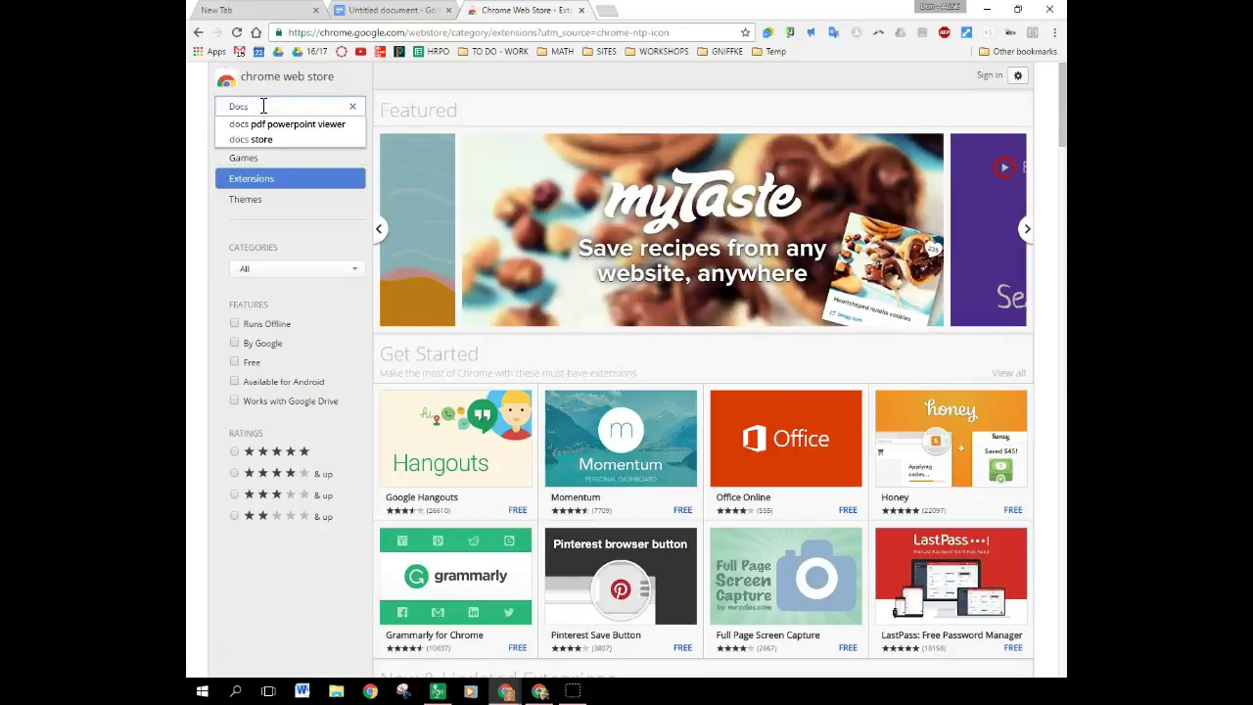
type("quick creaate")
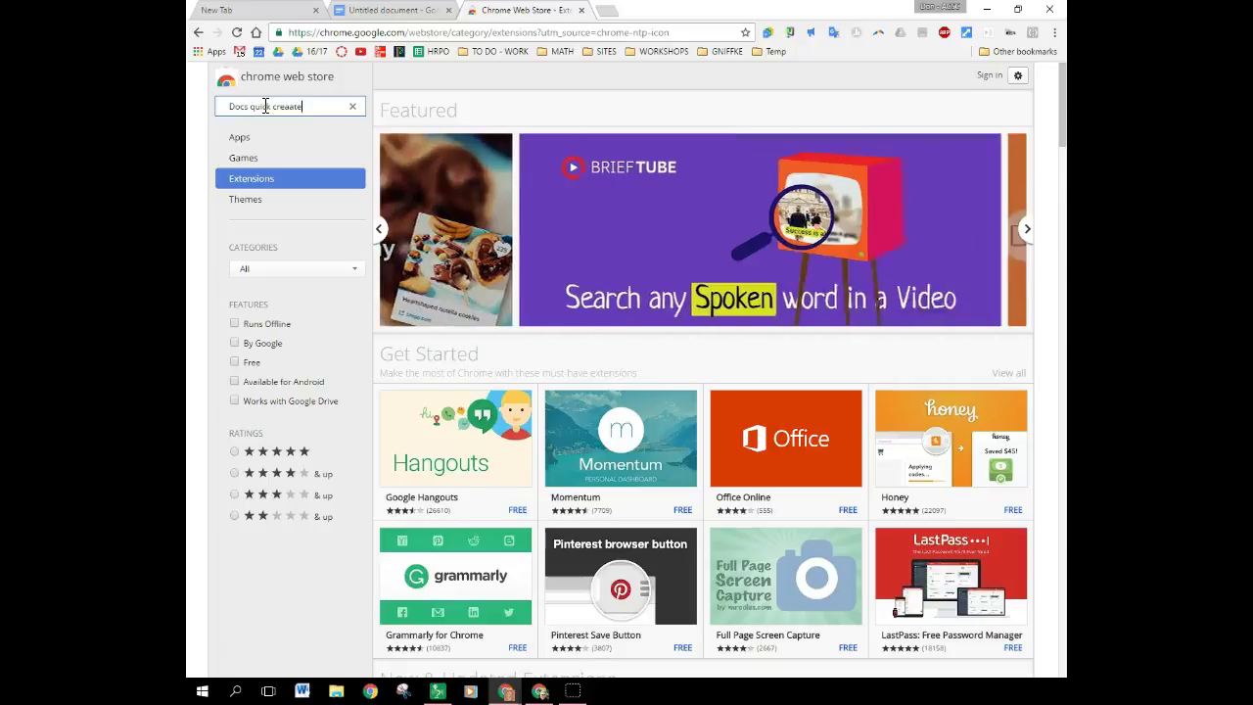
key("Return")
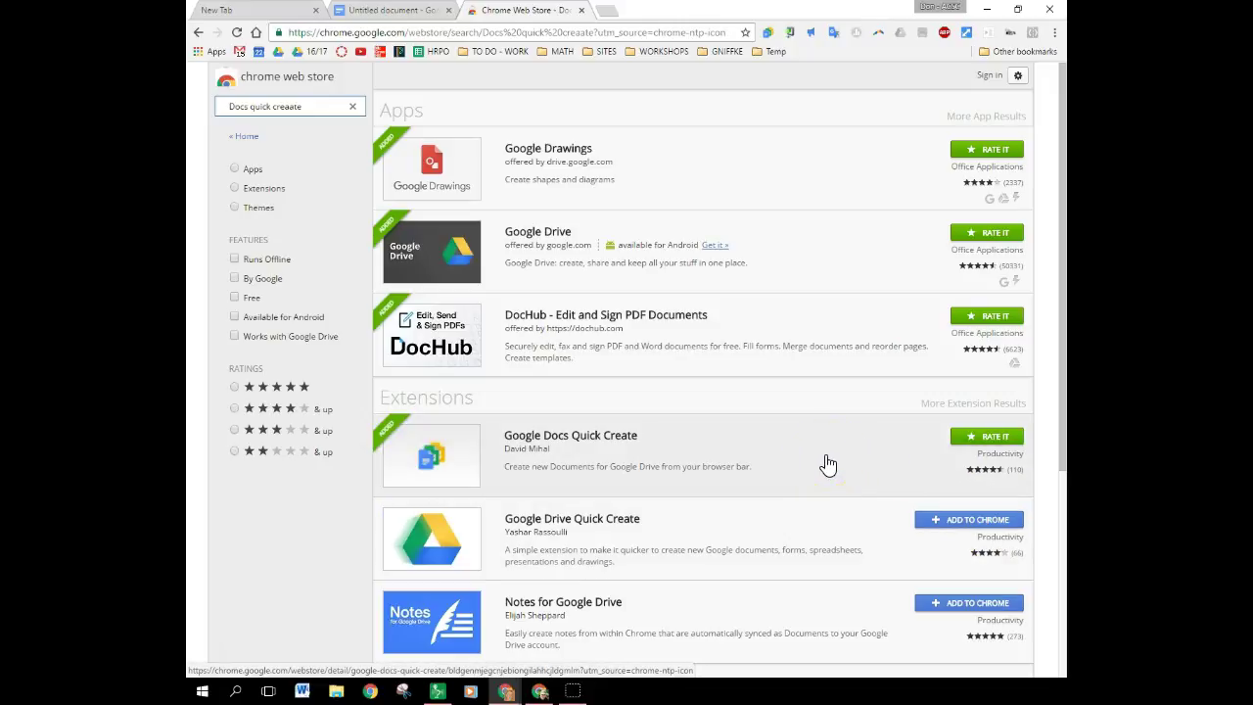
key("ctrl+w")
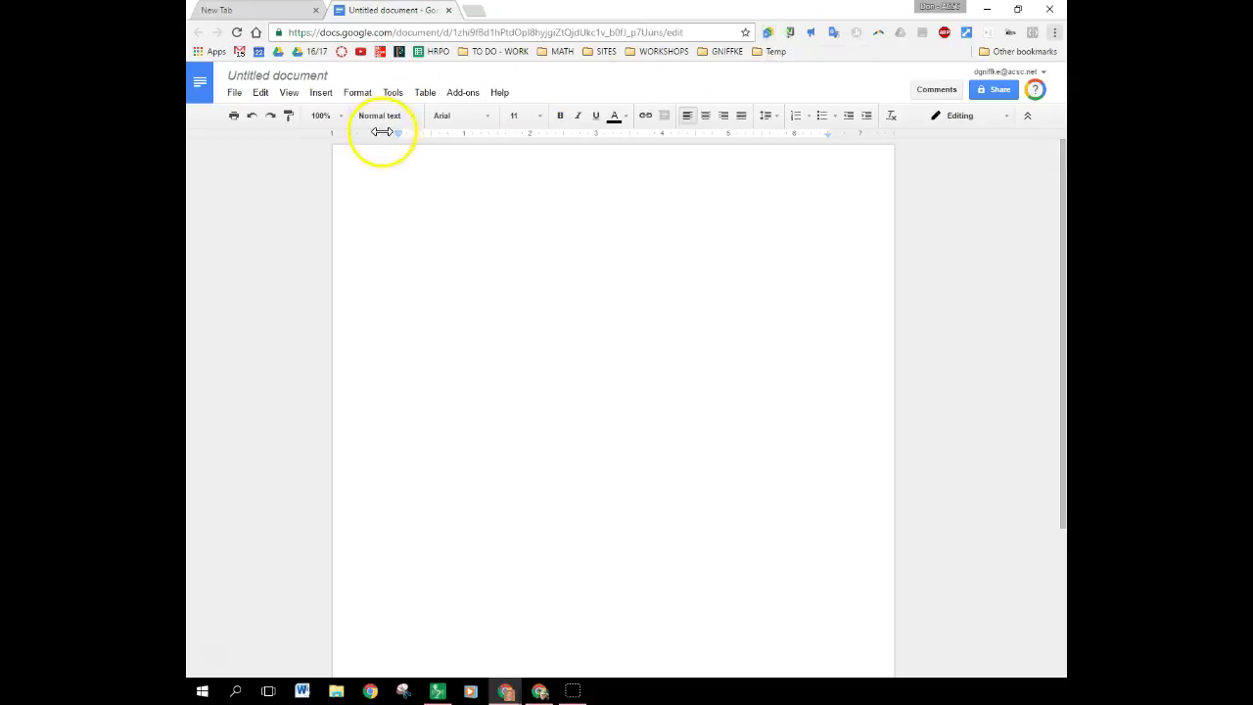
Type the heading 'Agenda 09/21/16' on the document's first line.
left_click(402, 186)
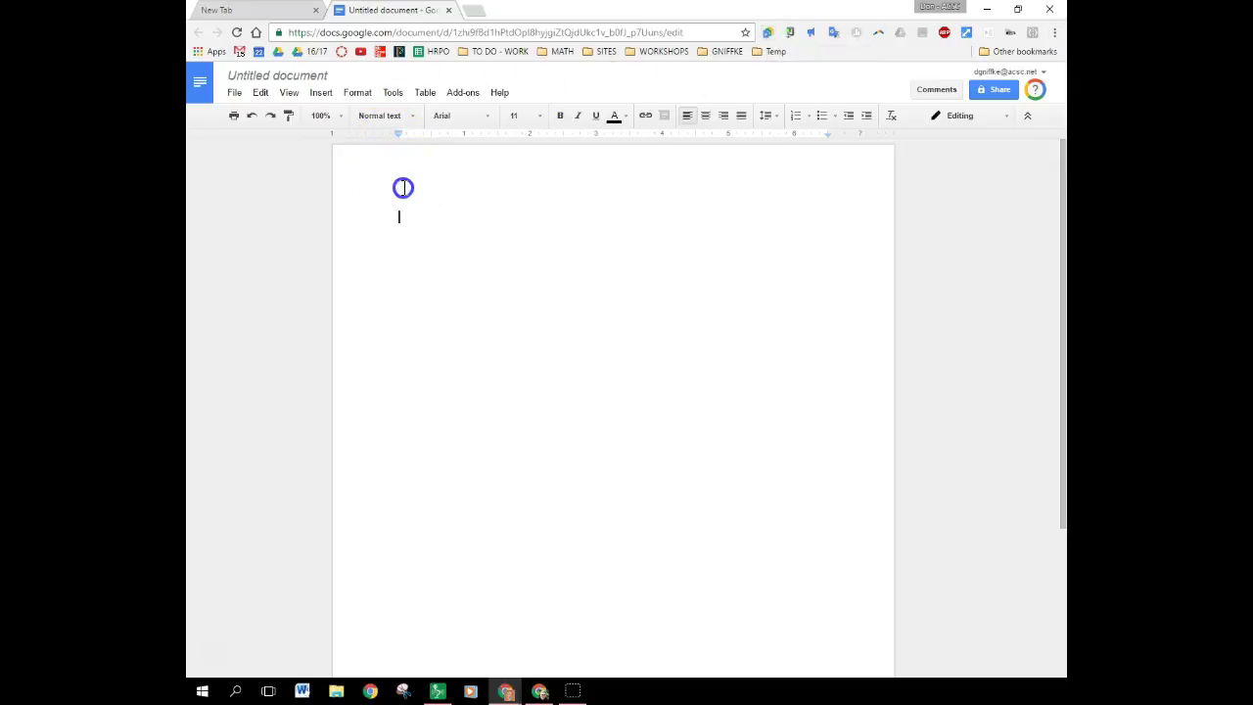
left_click(456, 222)
type("Agneda")
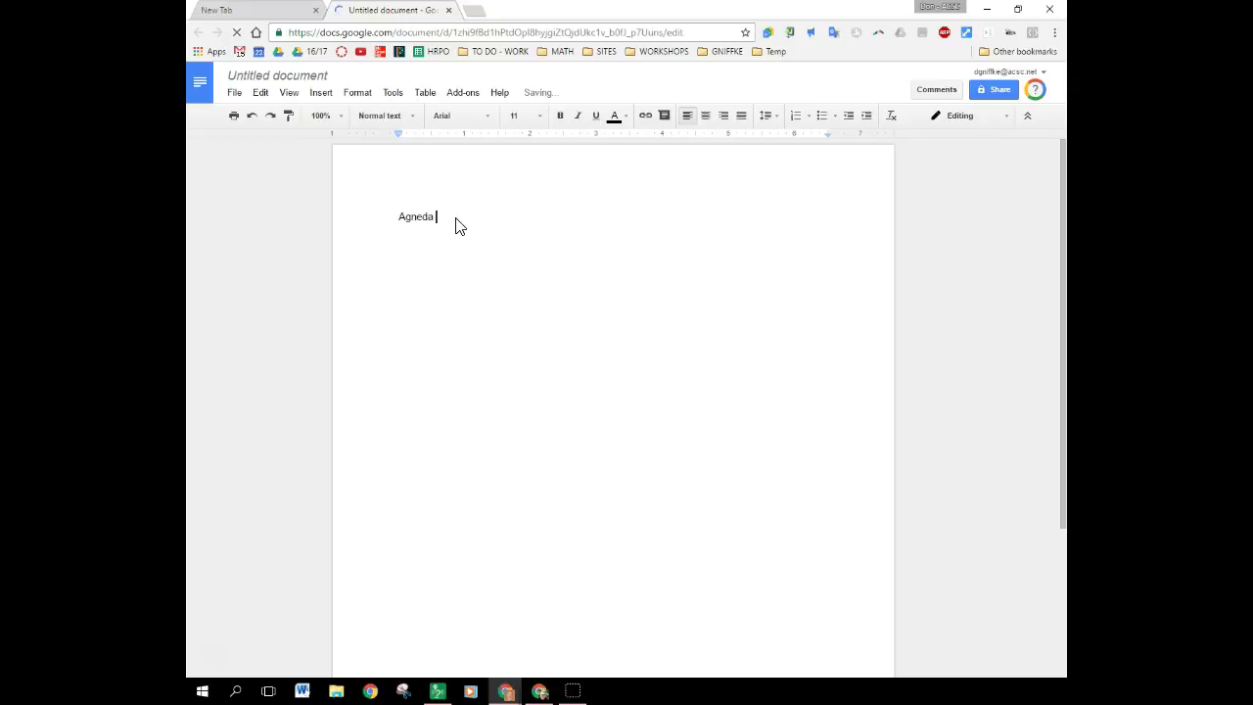
key("BackSpace")
key("BackSpace")
key("BackSpace")
key("BackSpace")
type("genda")
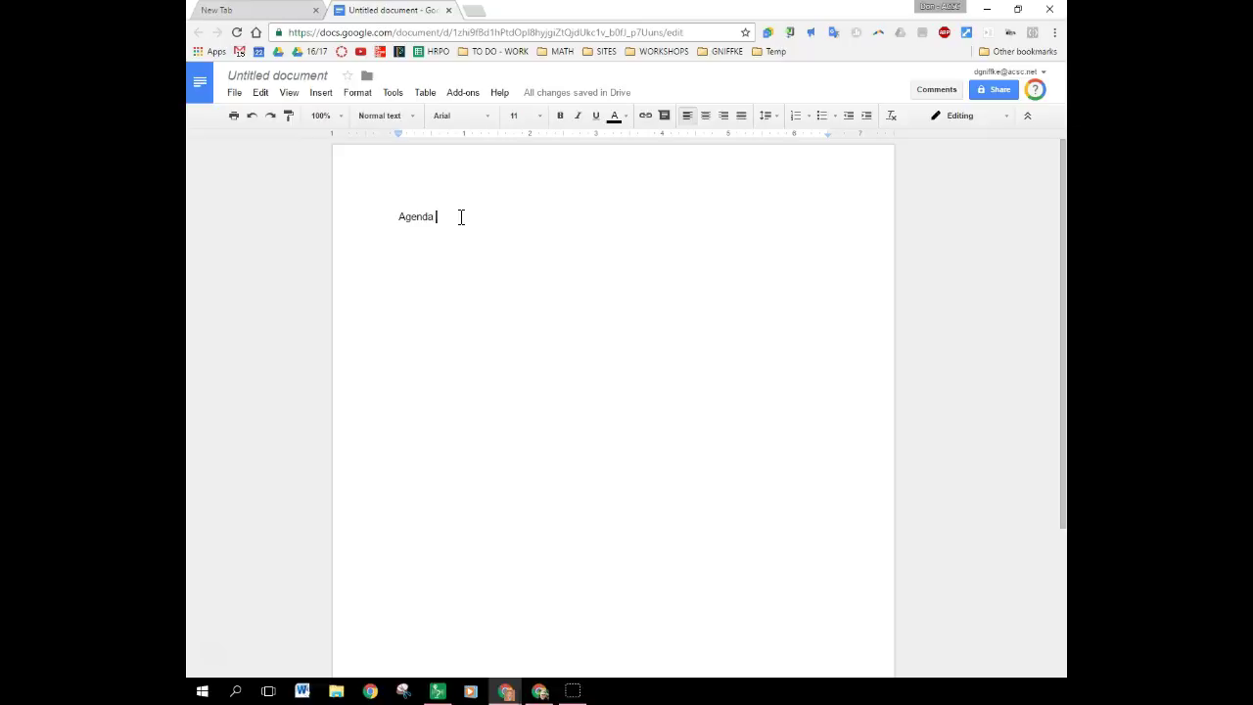
type(" 09/2016")
key("Return")
List Bell Ringer, Instruction, Practice and Exit Ticket on separate lines below the heading.
type("B")
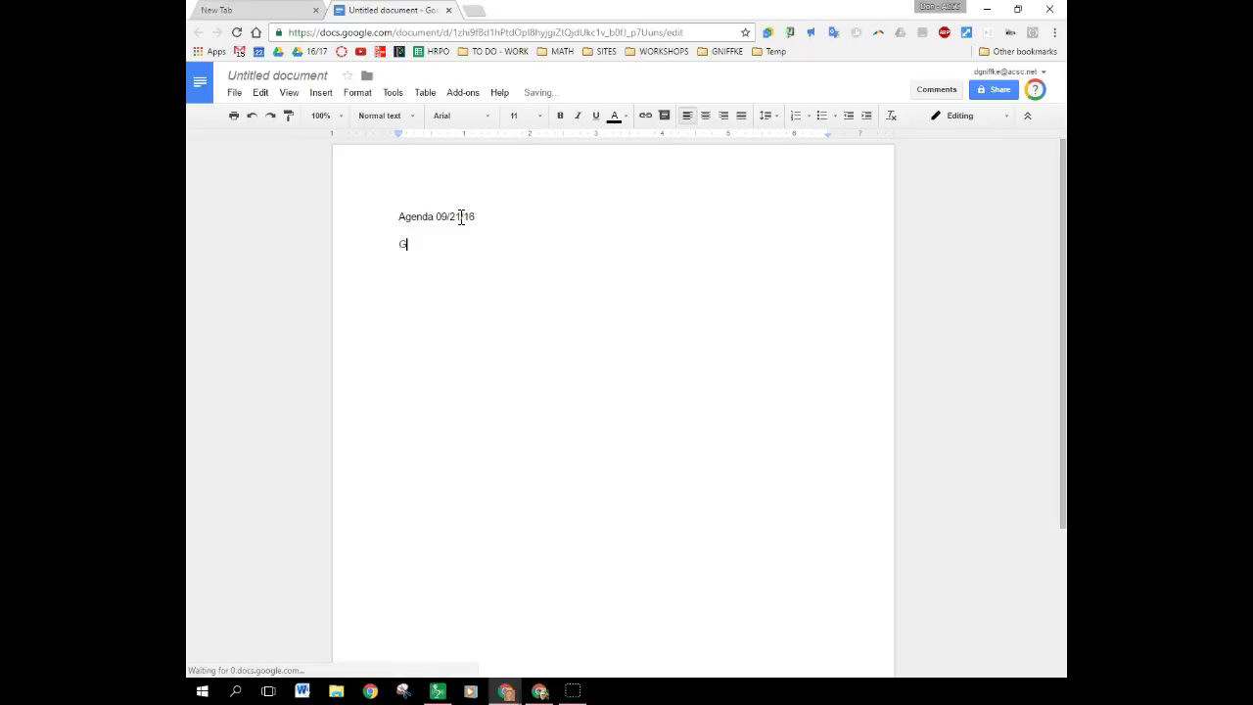
key("BackSpace")
type("Bell Ringer")
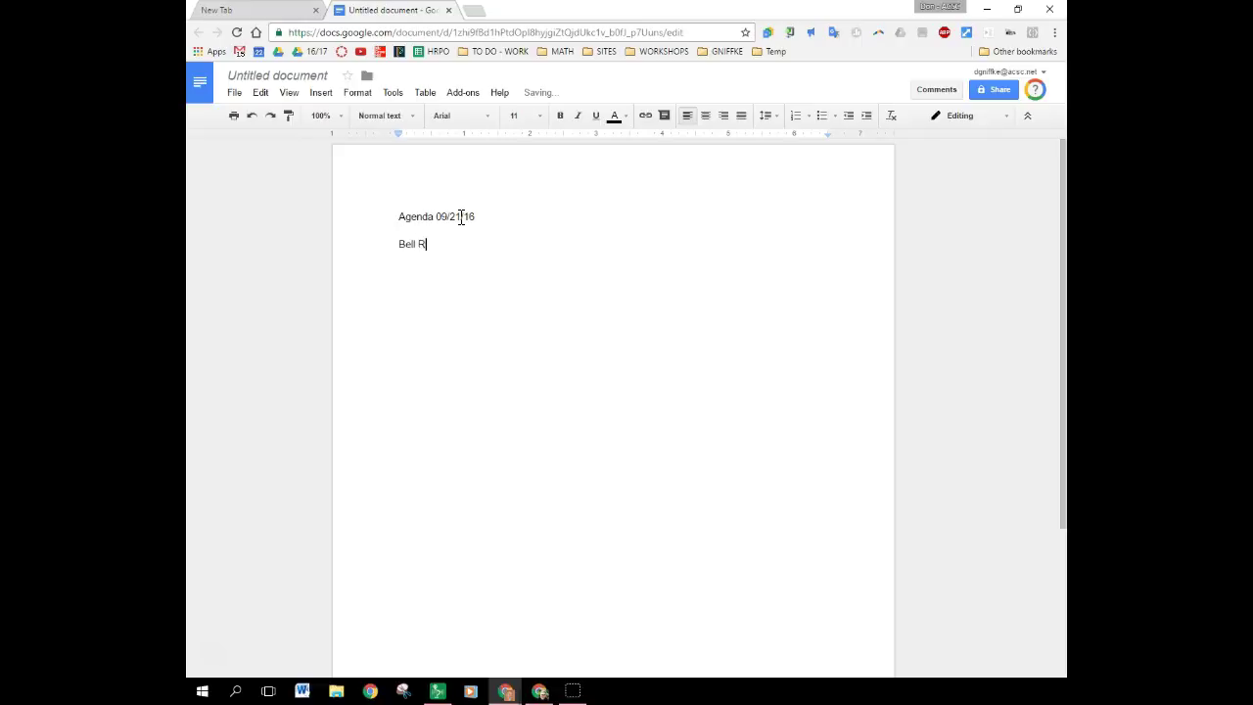
key("Return")
key("Return")
type("Instruction")
key("Return")
type("Practice")
key("Return")
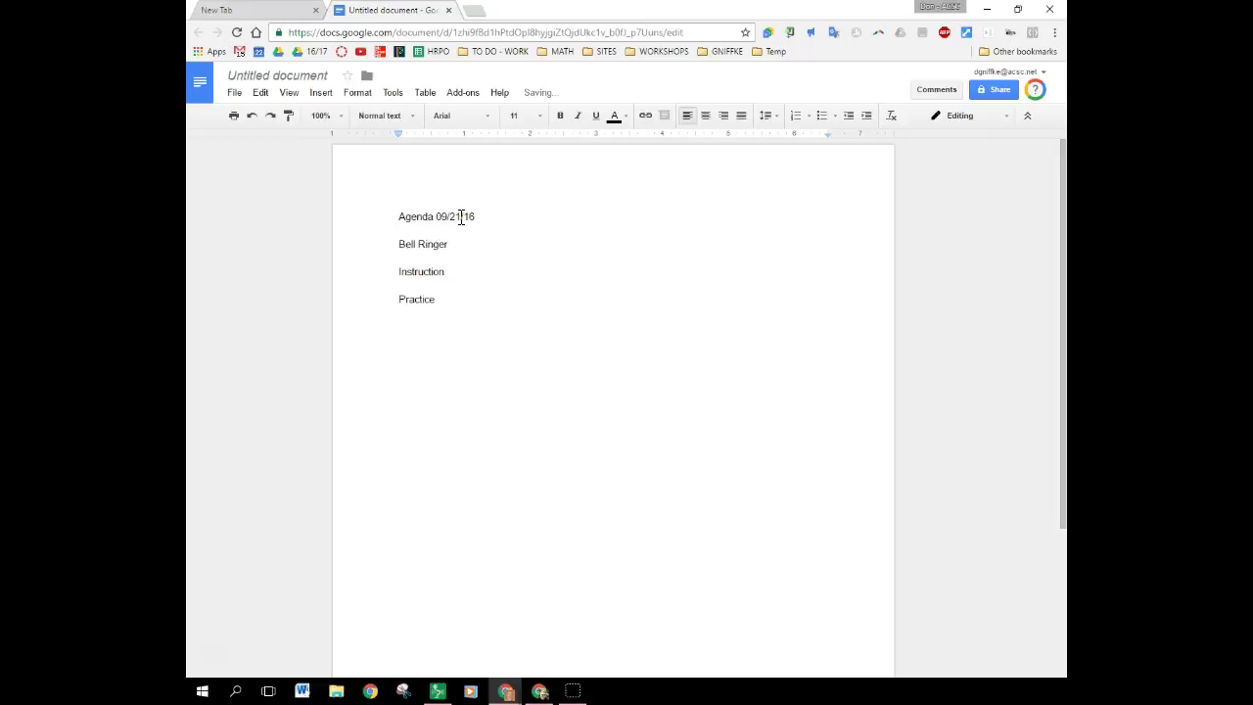
type("Exit Ticket")
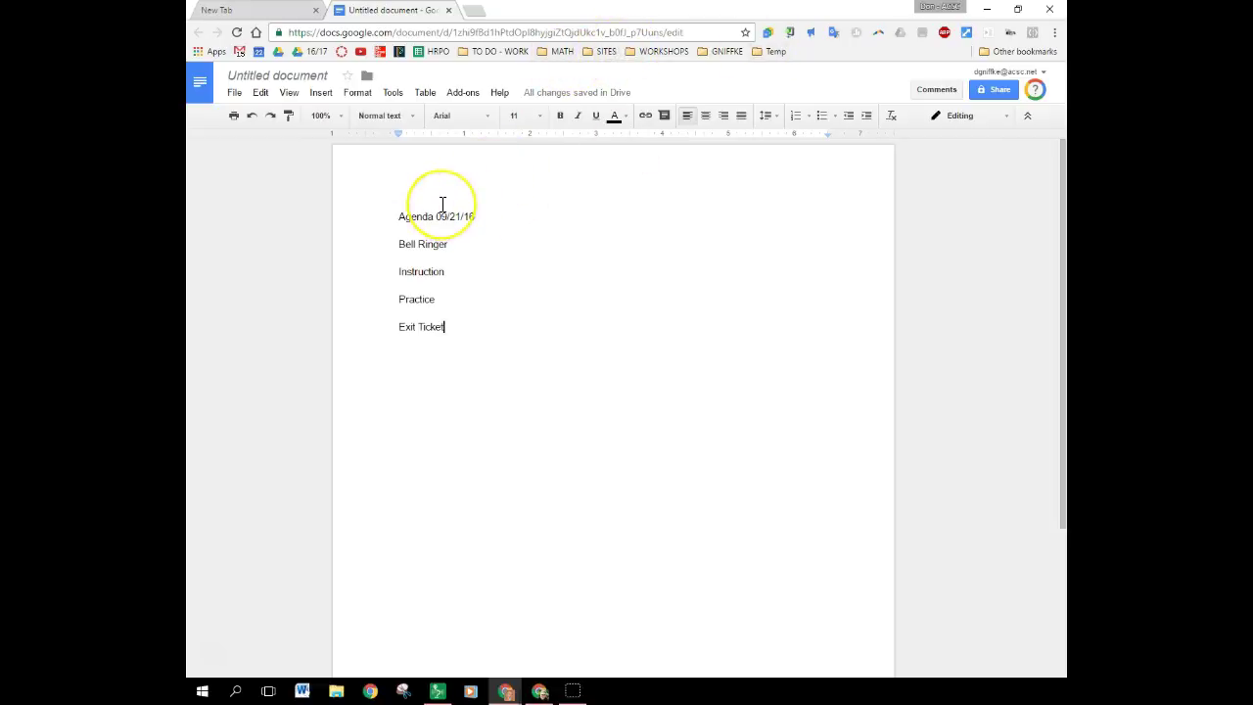
left_click(482, 204)
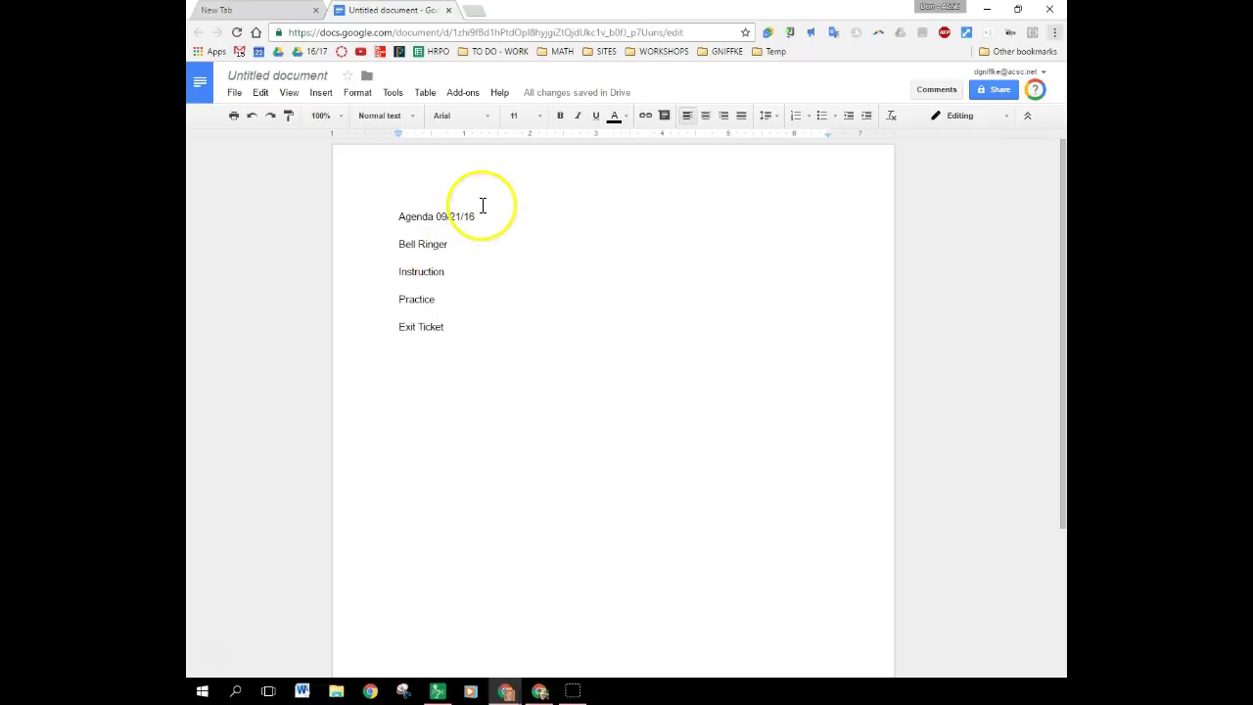
Save the document name as 'Agenda 09/21/16' when starting to share it.
left_click(482, 191)
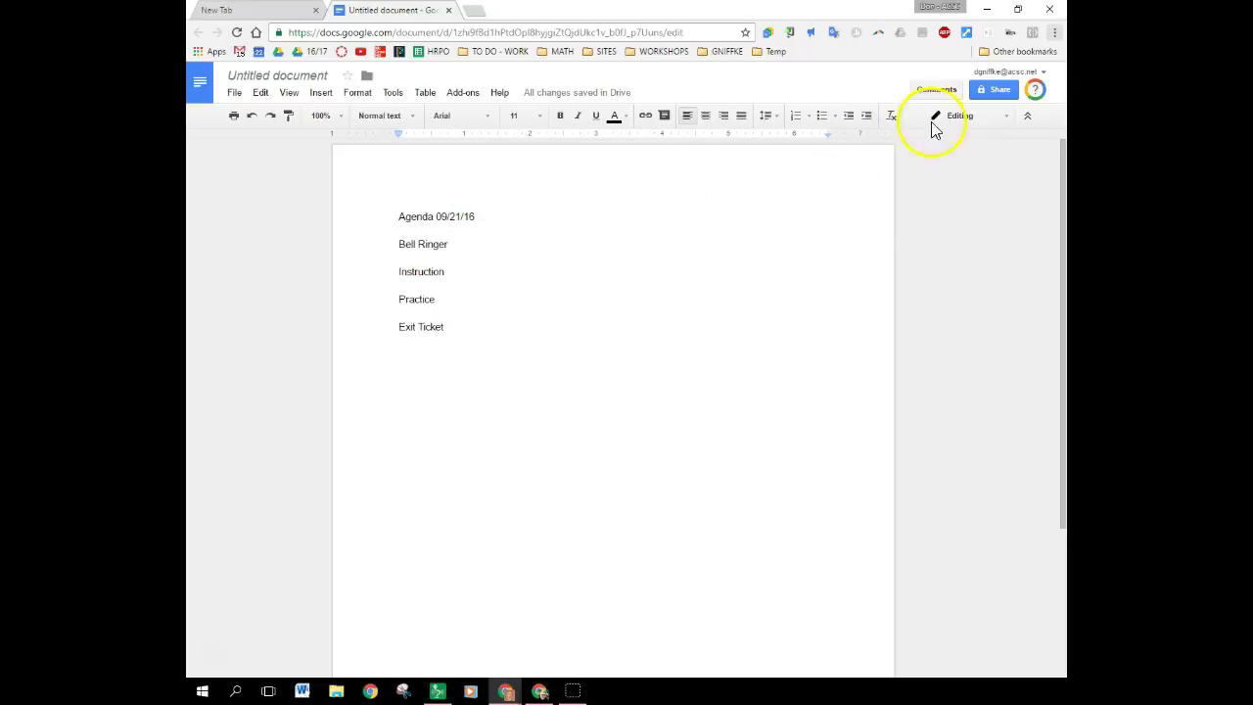
left_click(984, 89)
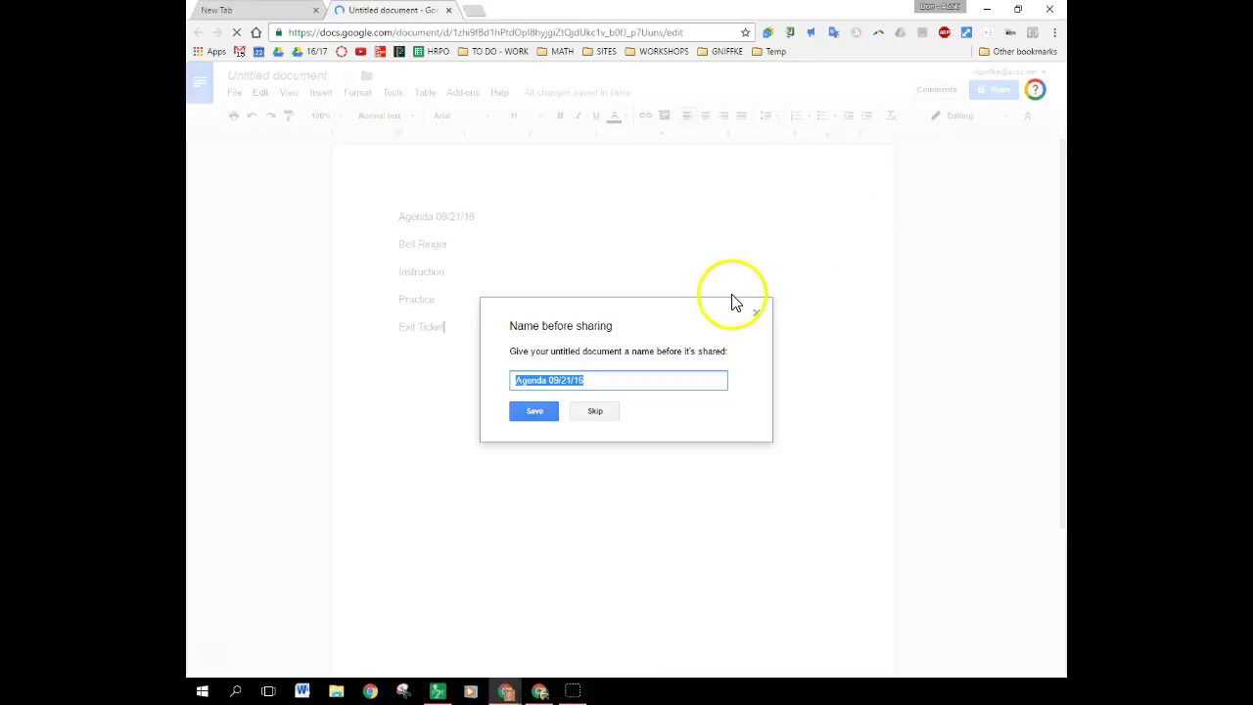
left_click(534, 415)
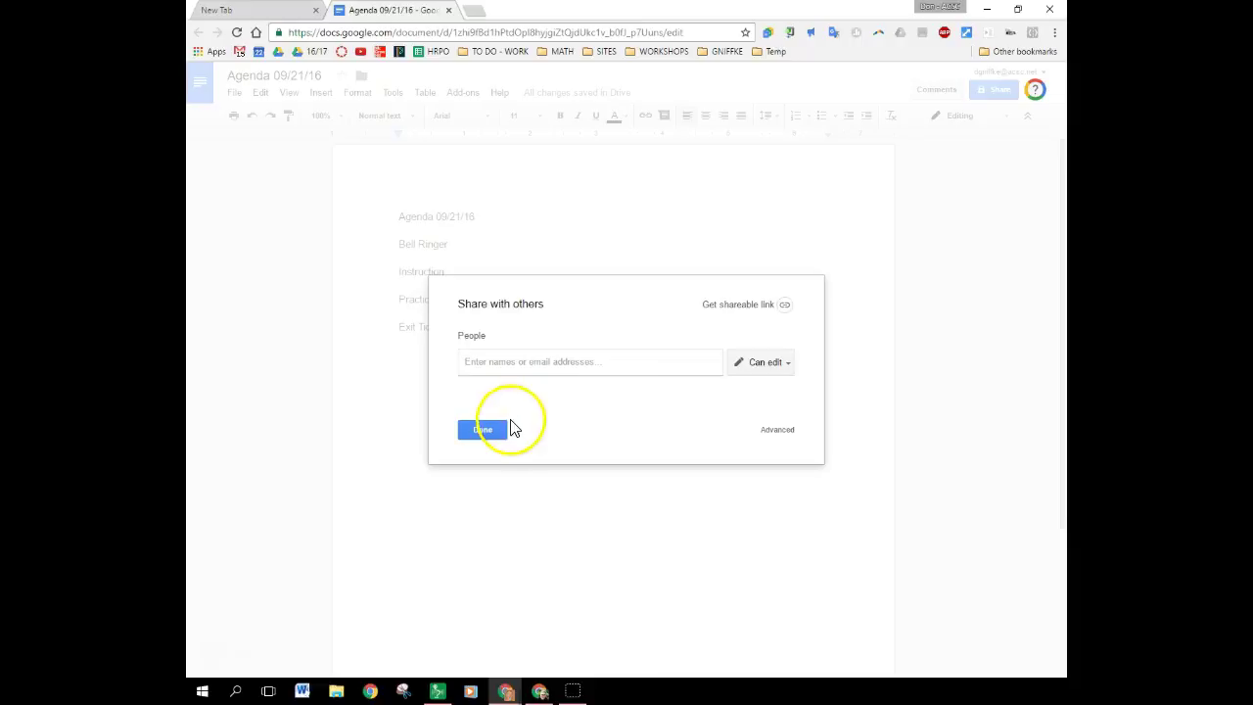
Turn on a shareable link giving school organization members view-only access.
left_click(743, 307)
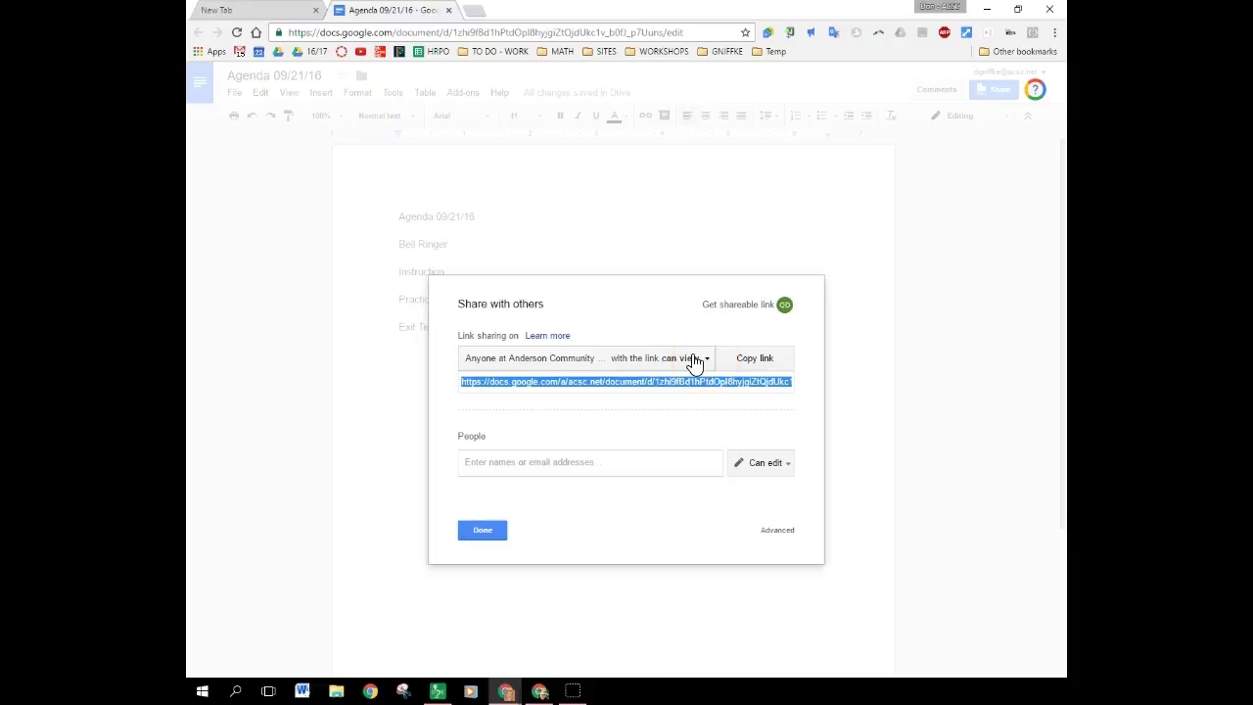
left_click(693, 359)
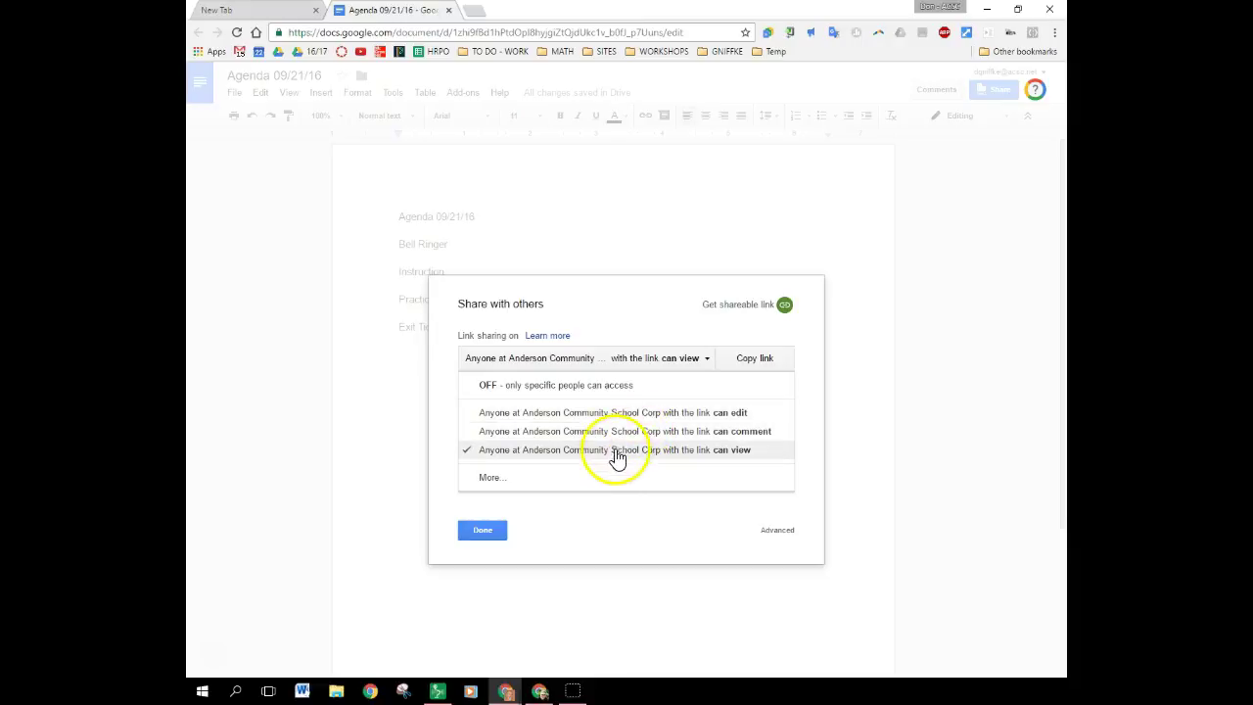
left_click(497, 534)
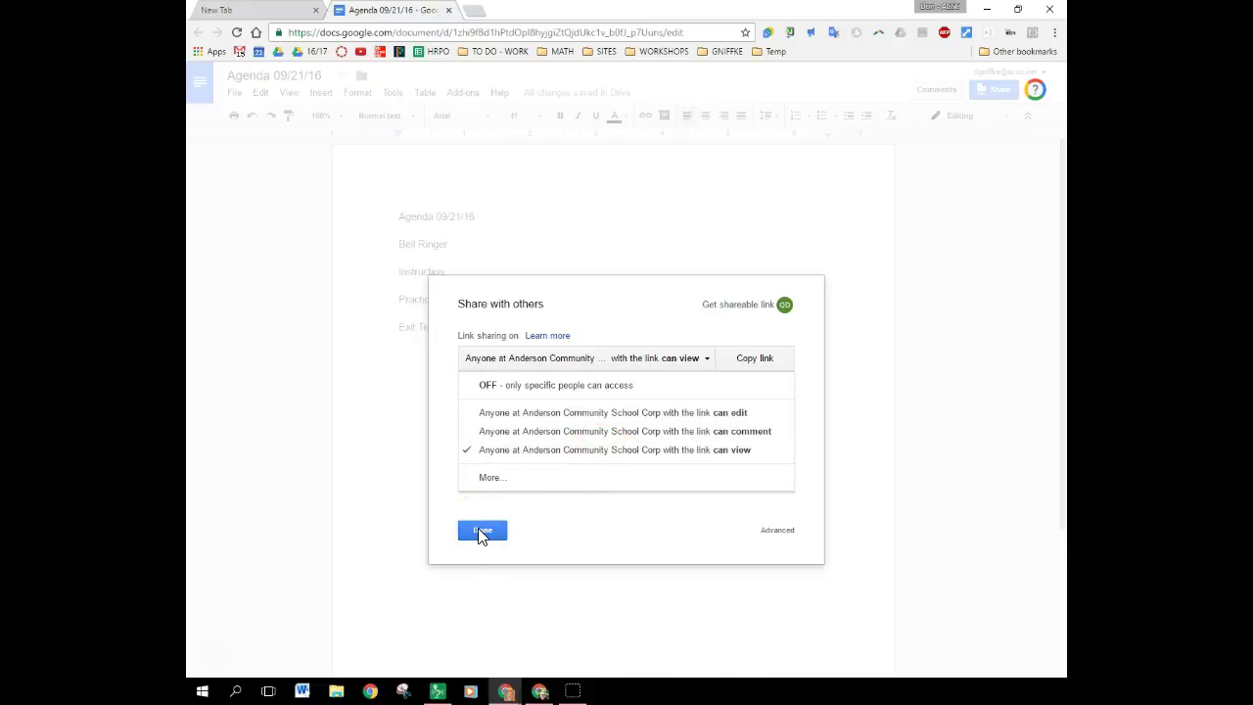
left_click(482, 531)
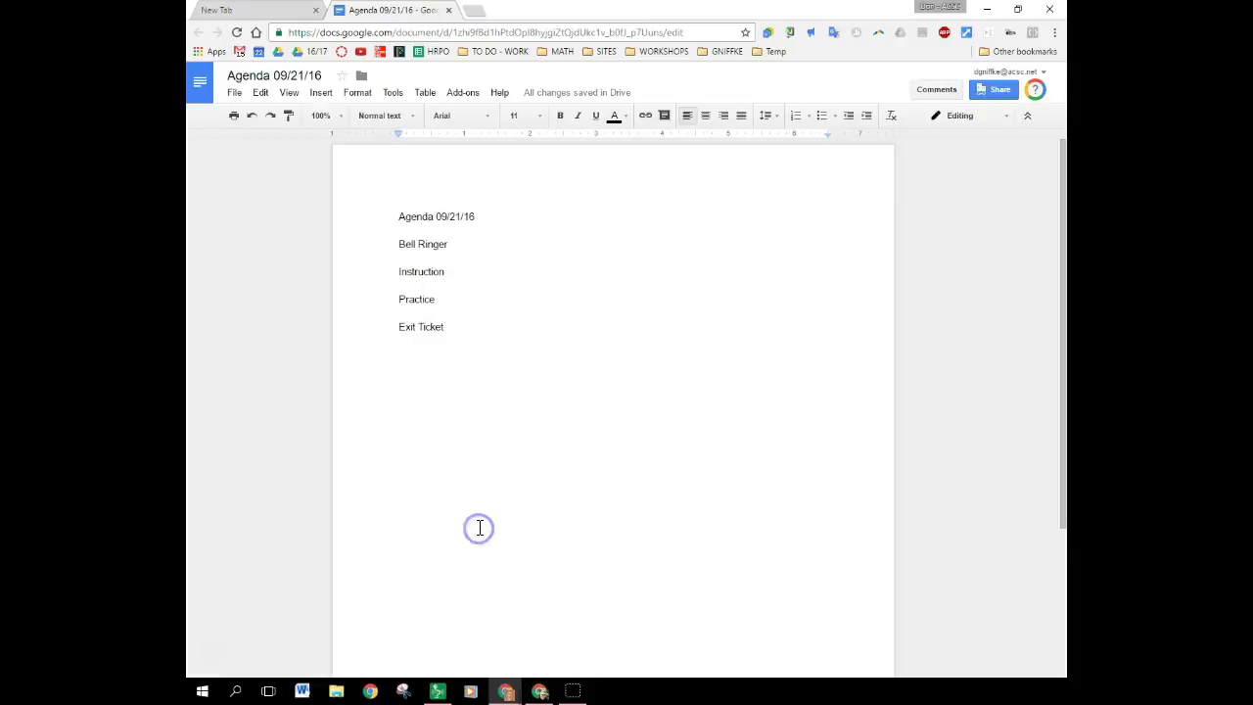